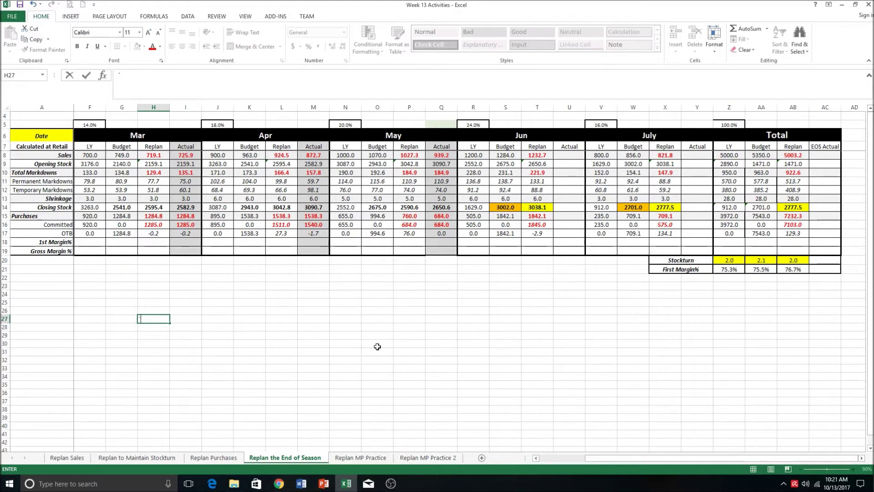
Inspect the budget stockturn formula in the plan.
drag(592, 457, 542, 450)
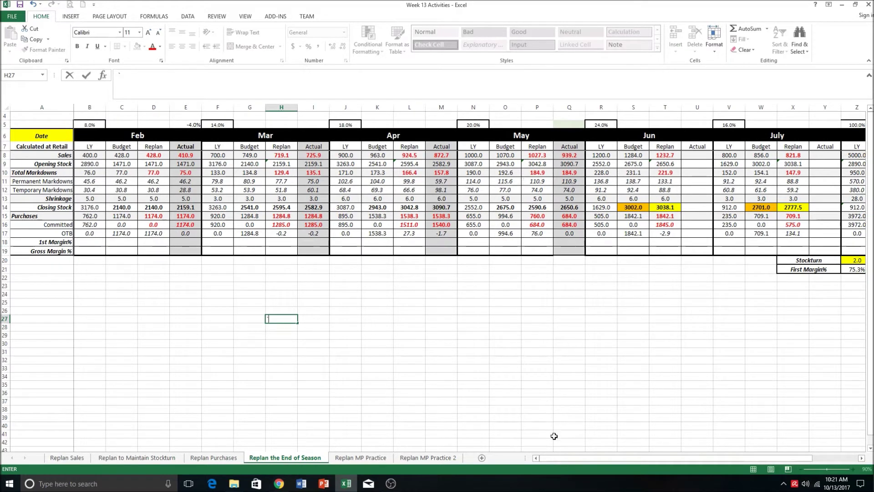
drag(557, 458, 601, 458)
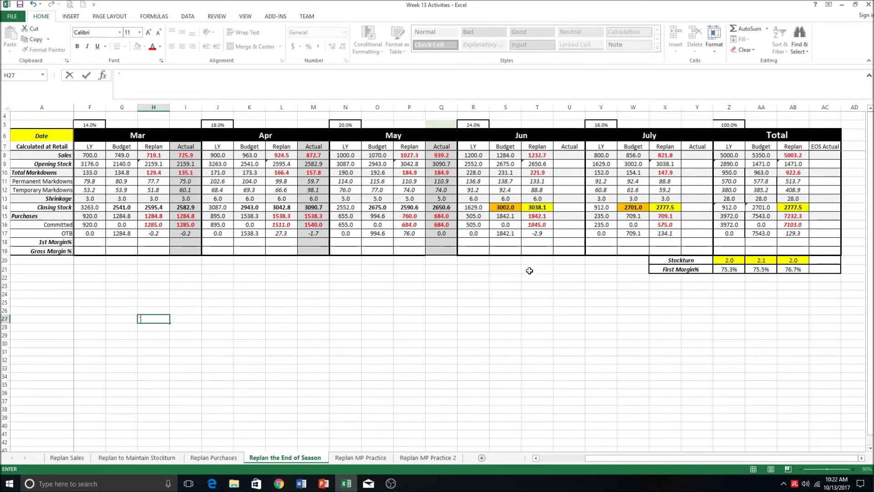
click(761, 263)
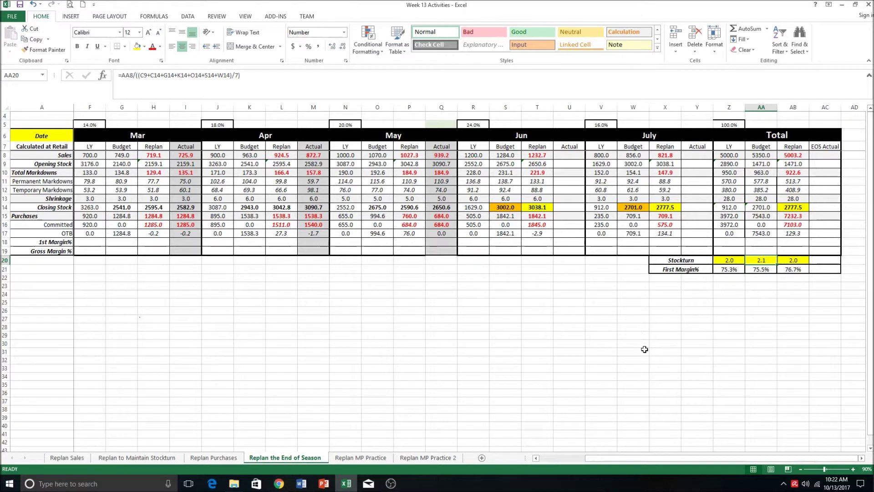
Enter the May sales variance formula =(Q8-O8)/O8 in Q5.
click(444, 124)
text(=)
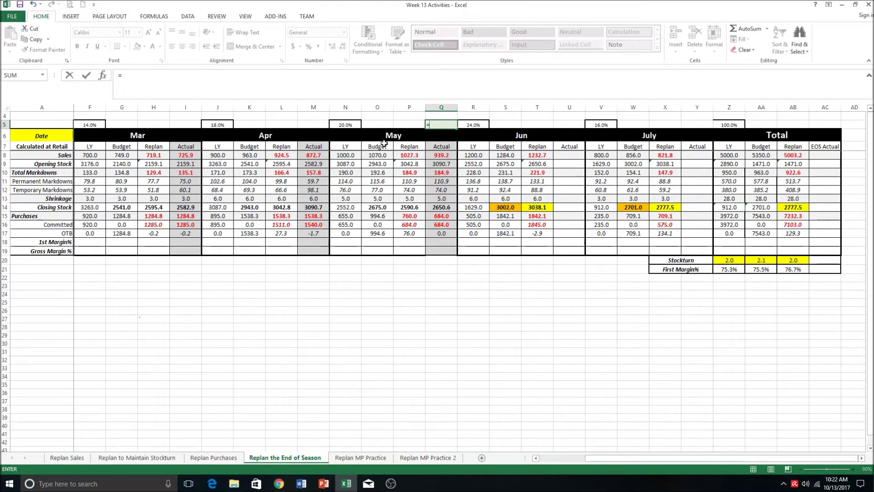
text(()
click(445, 155)
text(-)
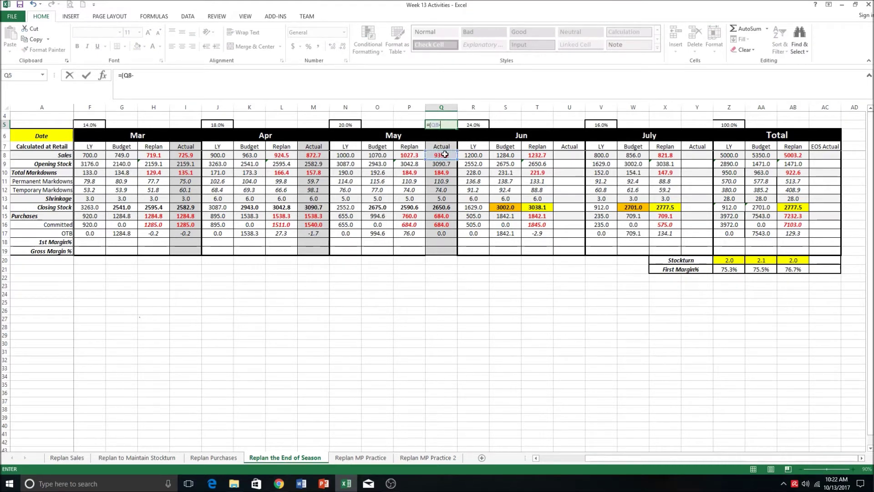
click(378, 155)
text())
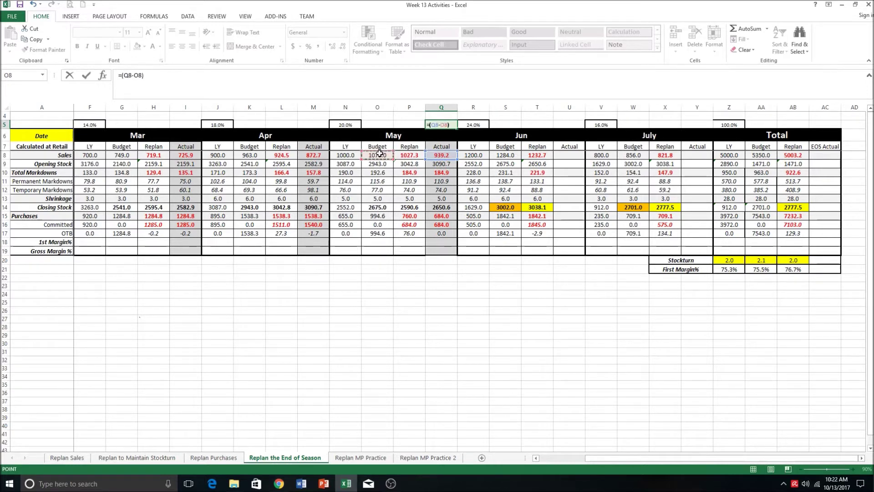
text(/)
click(378, 155)
key(Return)
Format the Q5 variance as a percentage with one decimal, showing −12.2%.
click(445, 124)
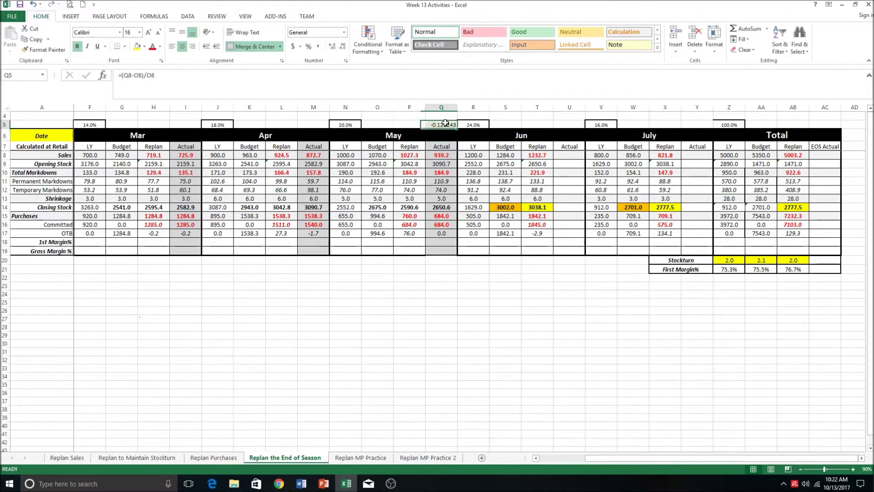
click(308, 46)
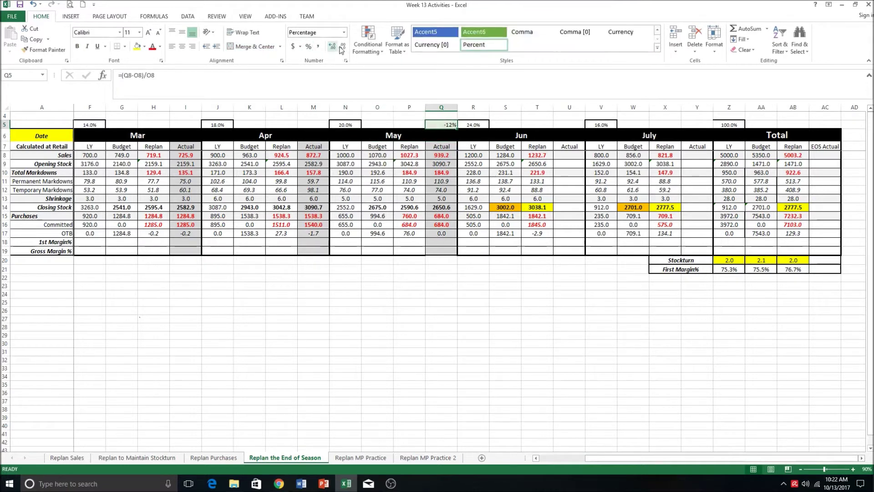
click(332, 46)
click(538, 154)
text(=)
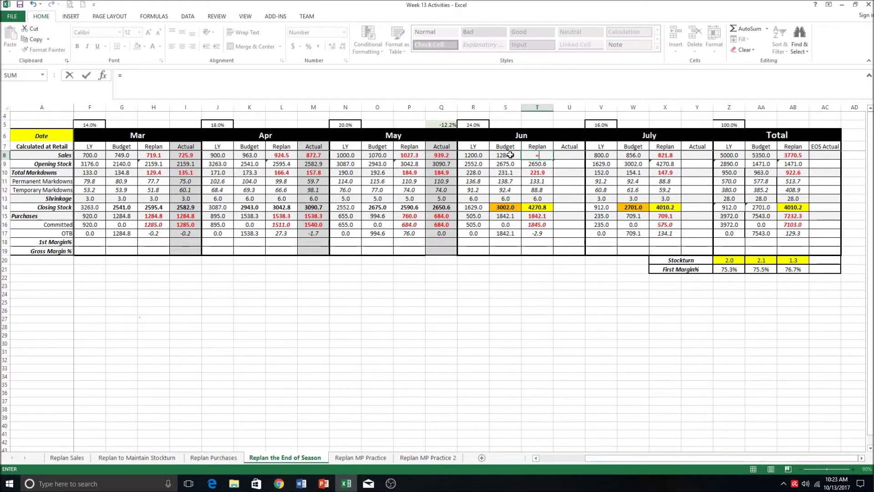
Complete June replan sales in T8 as =S8*(1+$Q$5).
click(509, 155)
text(*(1+)
click(442, 124)
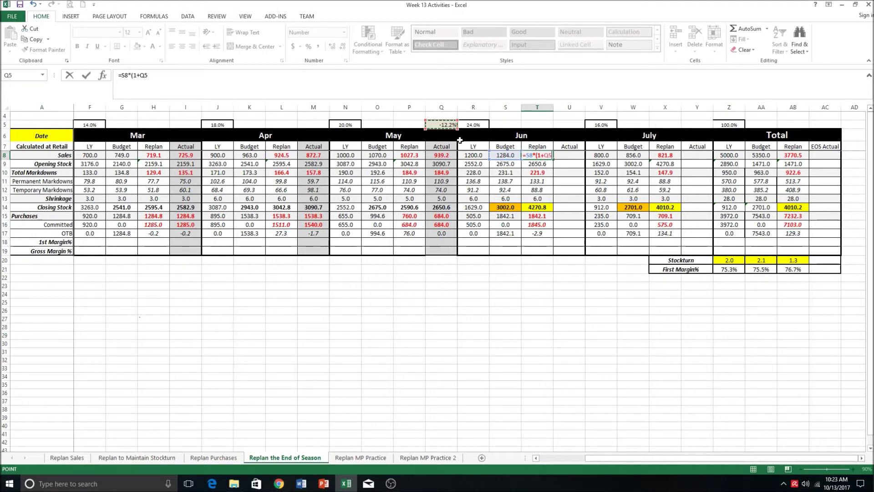
key(Return)
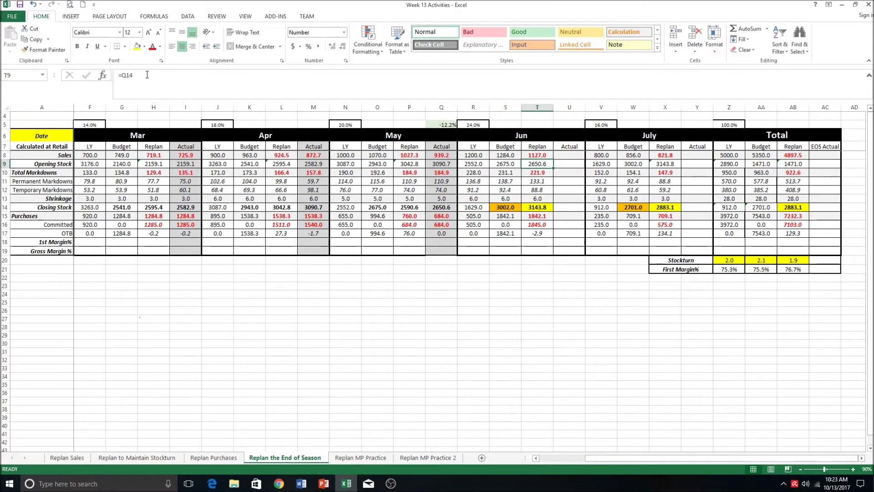
Copy the variance formula into July replan sales and both months' total markdowns.
key(Up)
key(ctrl+c)
click(664, 155)
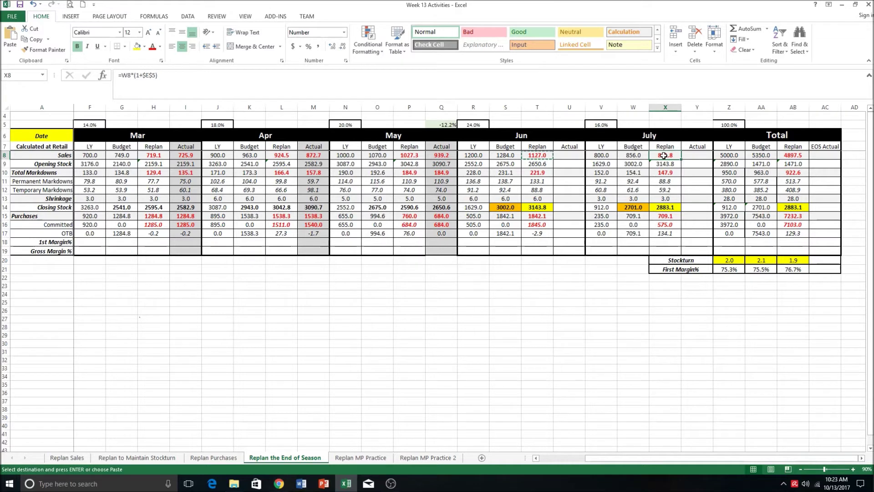
key(ctrl+v)
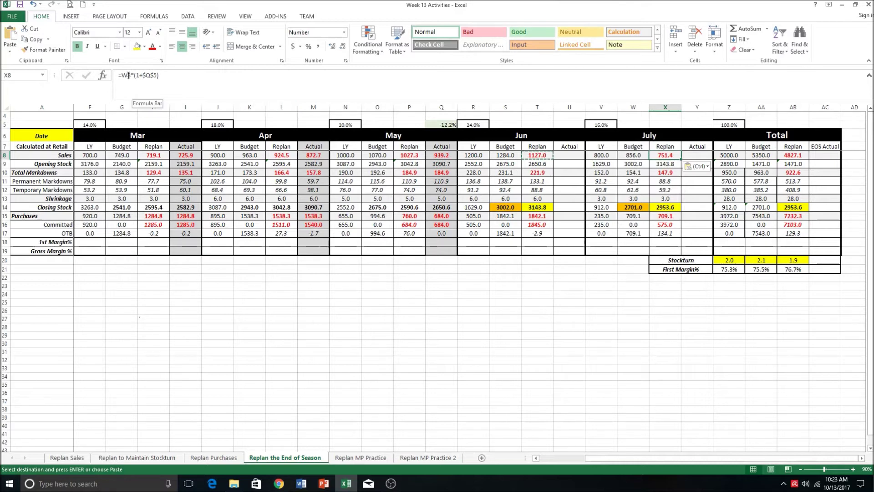
click(534, 172)
key(ctrl+v)
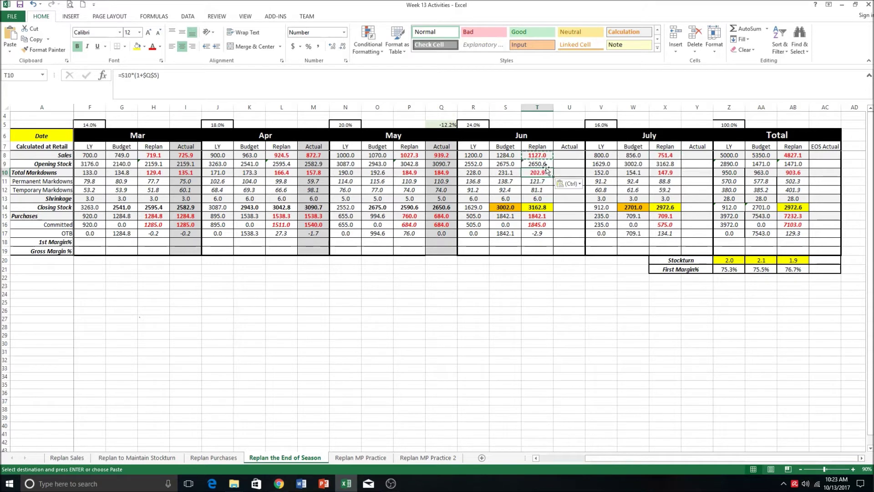
click(661, 173)
key(ctrl+v)
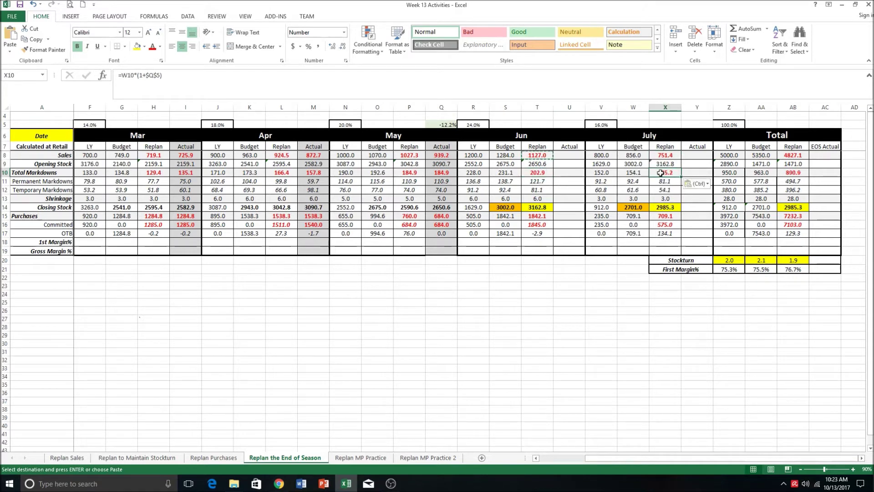
key(Escape)
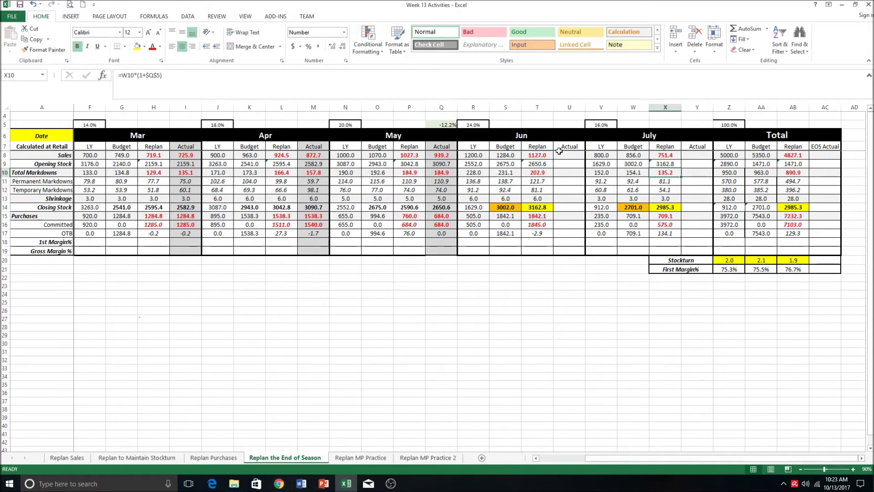
click(760, 155)
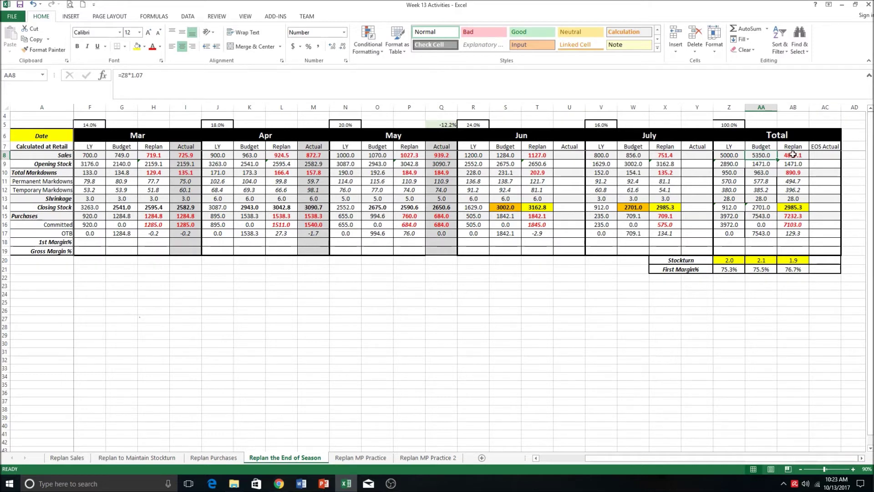
click(567, 299)
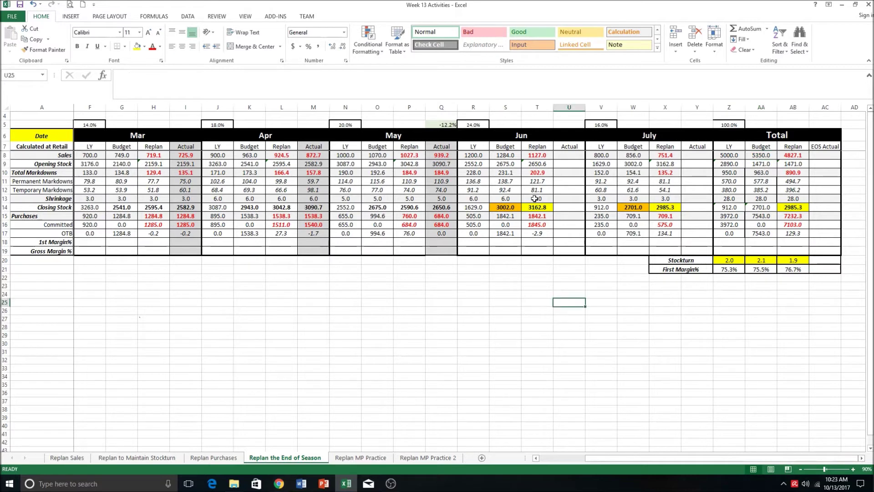
click(539, 163)
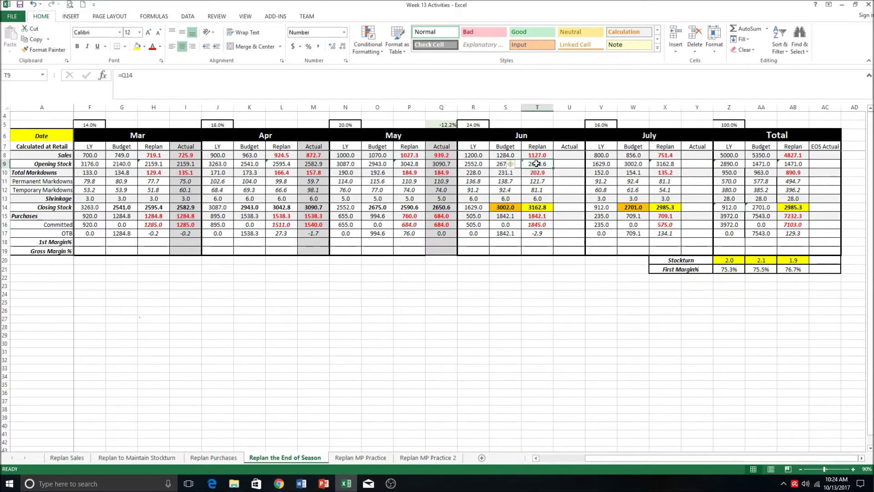
double_click(537, 163)
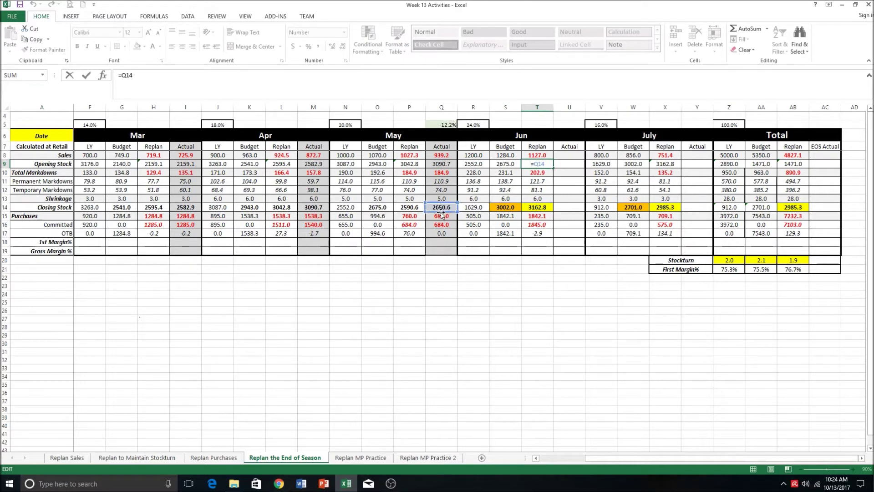
key(ctrl+Return)
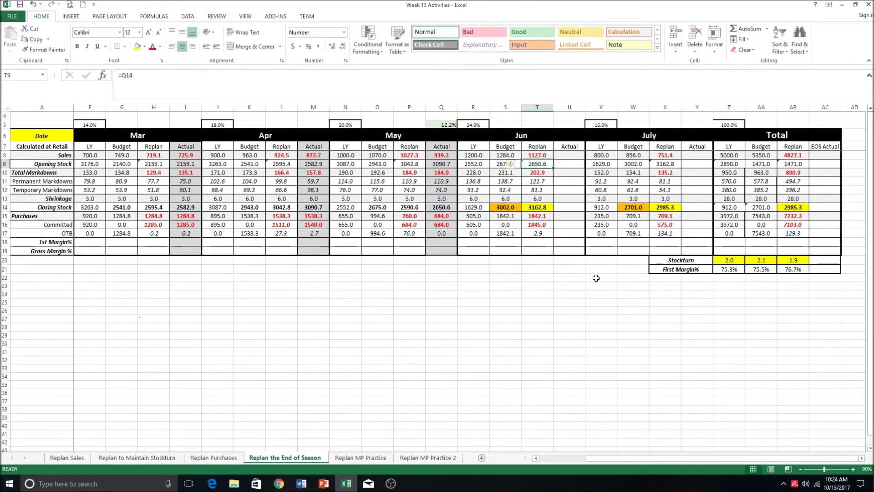
click(781, 260)
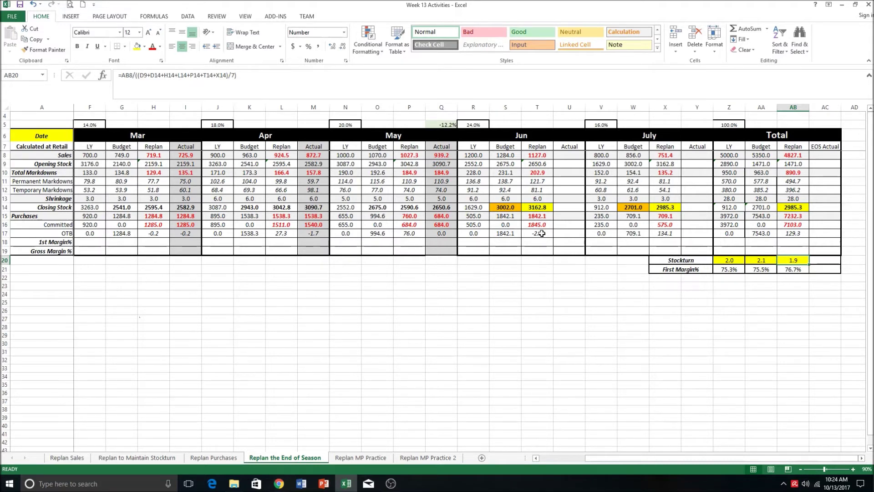
Cut July's replanned purchases from 709.1 to 575, then compare June and July committed amounts.
click(538, 234)
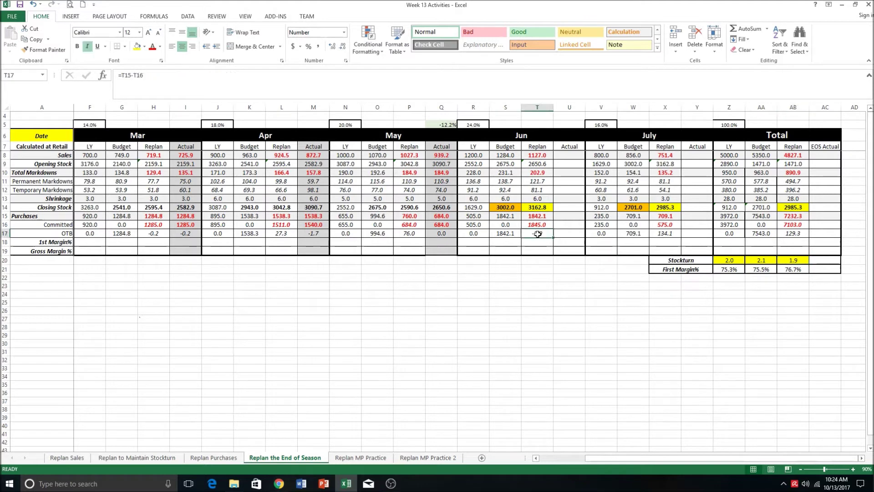
click(668, 233)
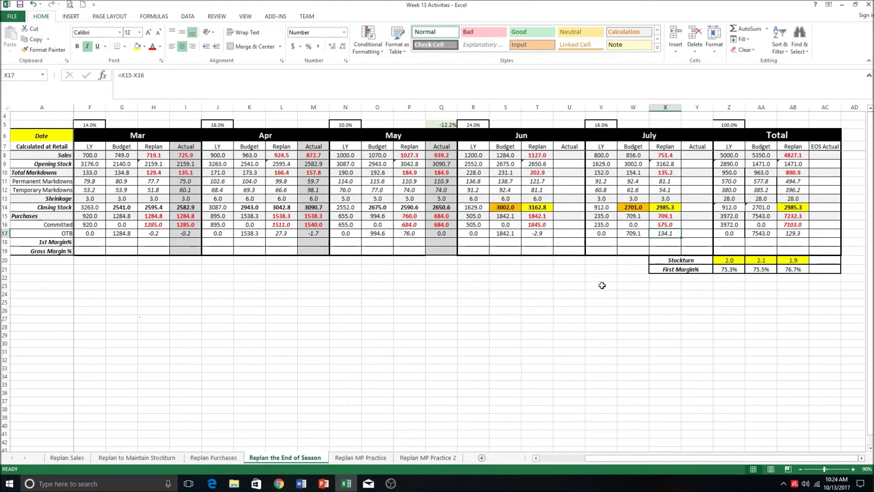
click(665, 217)
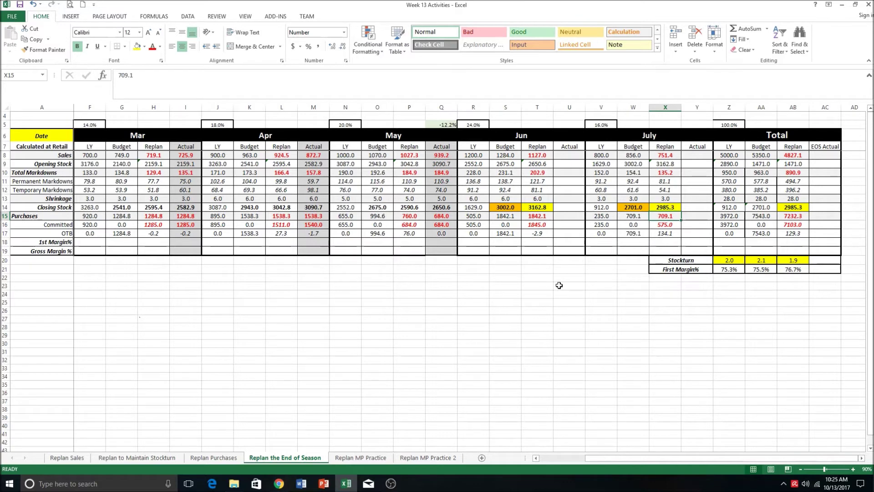
text(575)
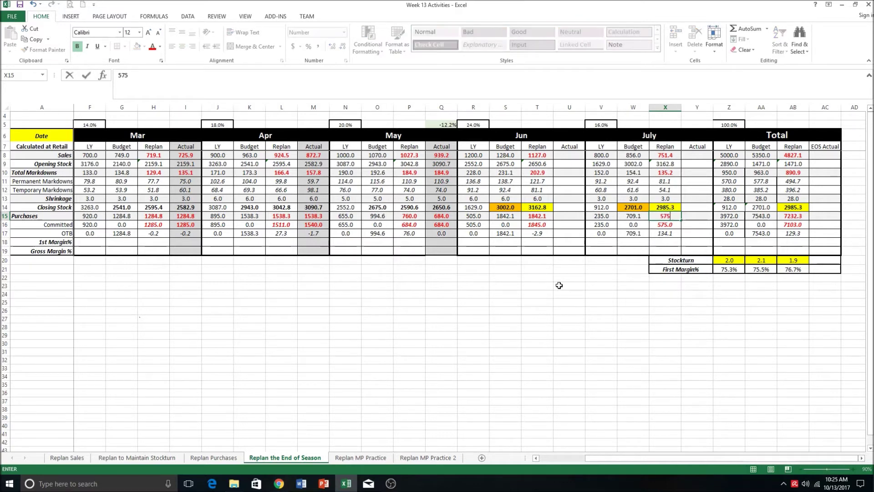
key(Return)
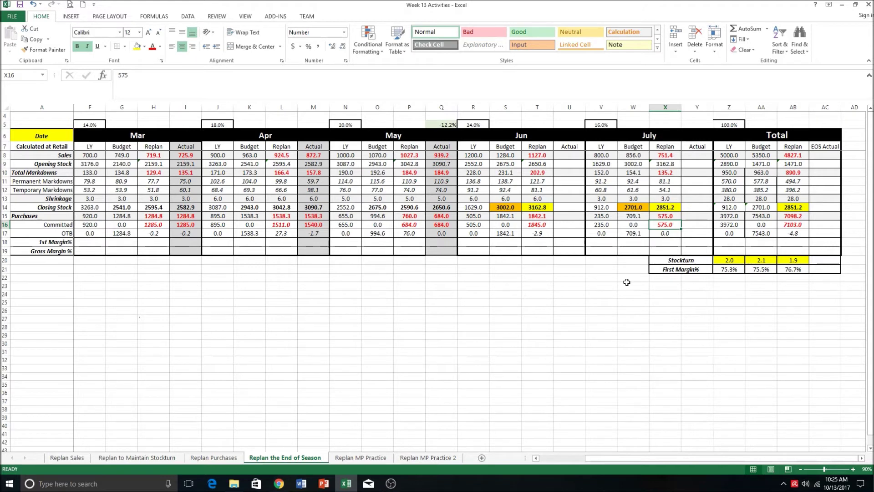
click(538, 224)
click(667, 225)
mouse_move(681, 225)
mouse_down()
mouse_move(550, 219)
mouse_move(666, 224)
mouse_up()
click(539, 225)
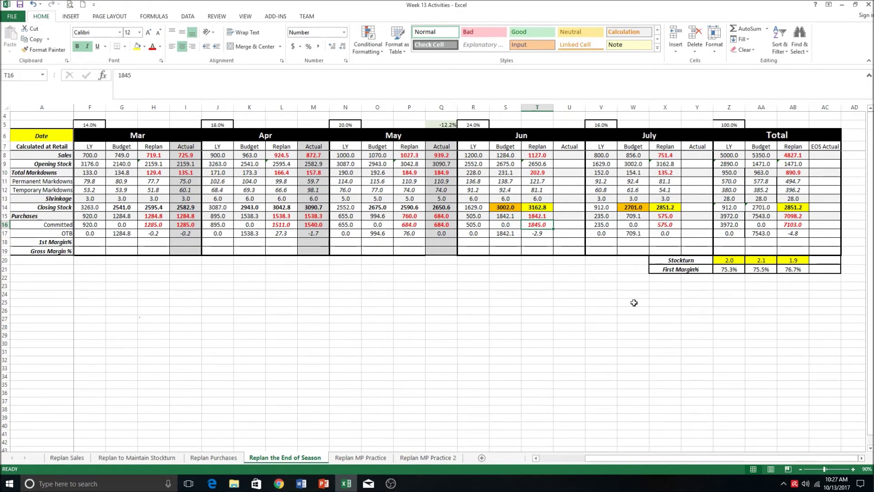
click(793, 260)
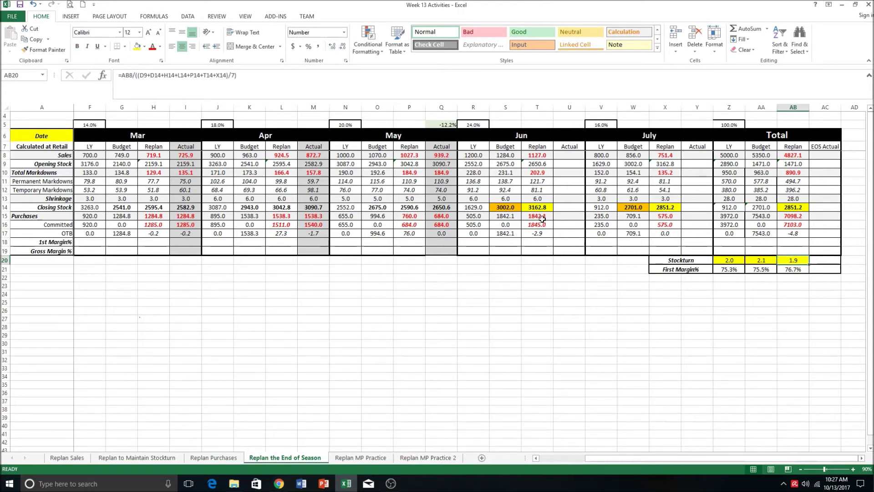
click(535, 216)
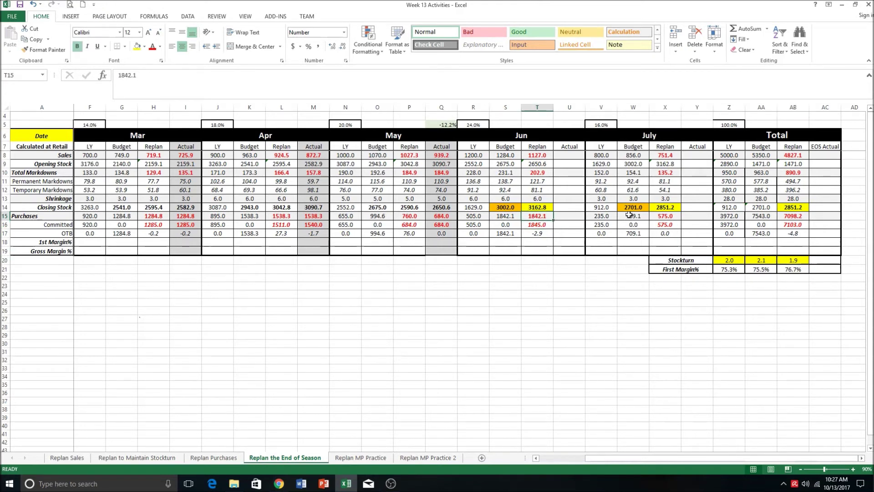
key(Right)
key(Right)
key(Right)
key(Right)
click(544, 217)
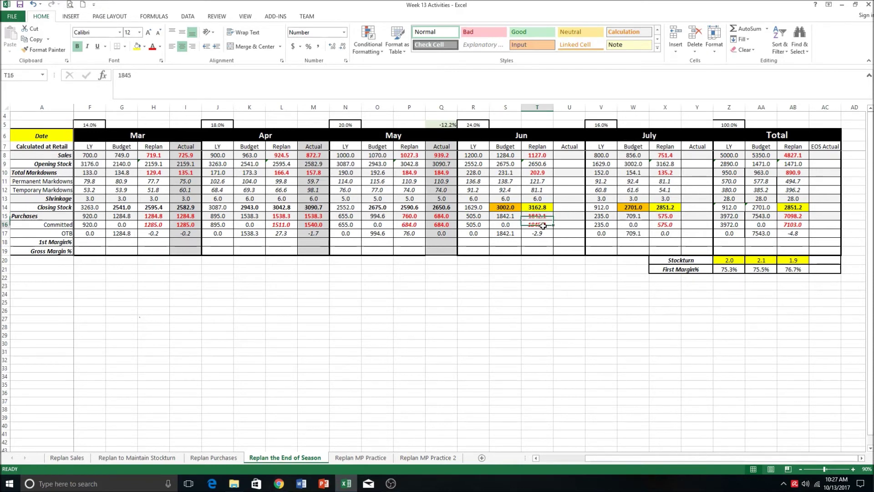
click(542, 225)
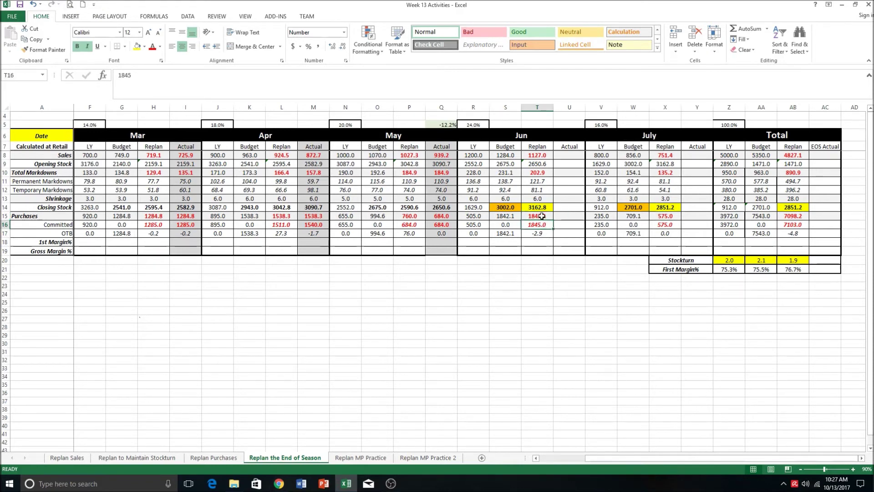
click(542, 217)
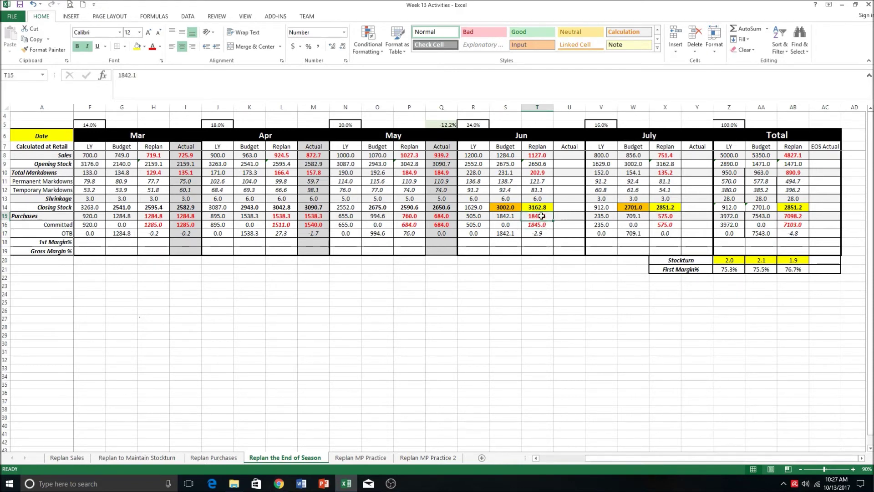
click(665, 217)
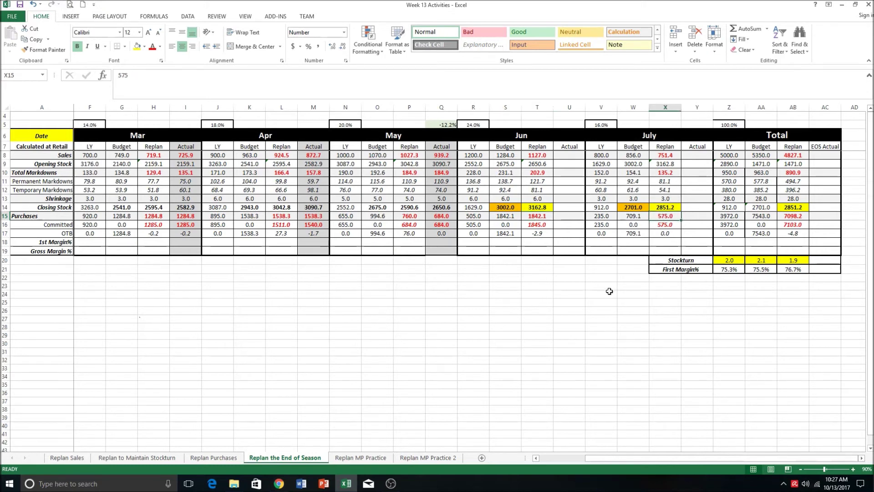
key(F2)
key(BackSpace)
key(BackSpace)
key(BackSpace)
Set July's replanned purchases to 300 and try 1500 for June.
text(300)
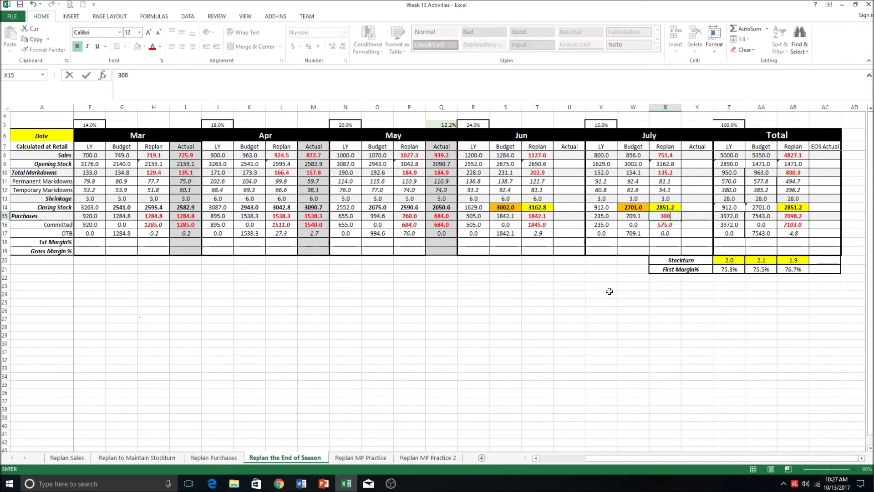
key(Return)
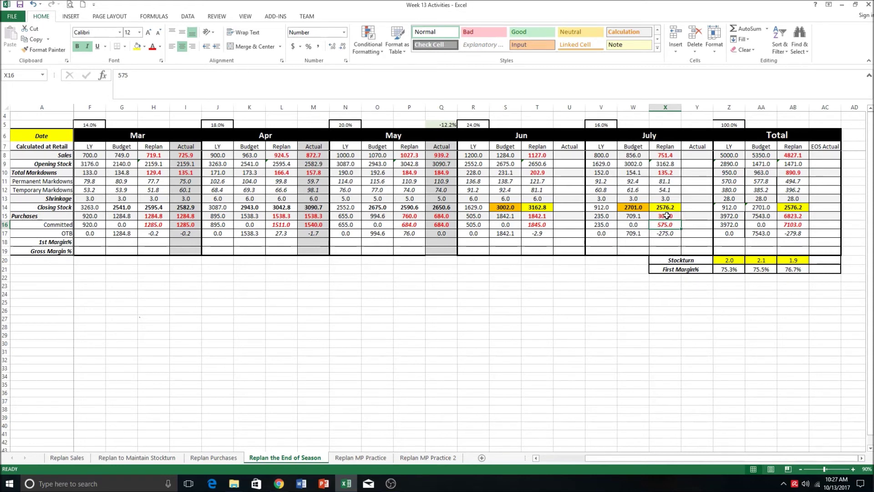
click(543, 217)
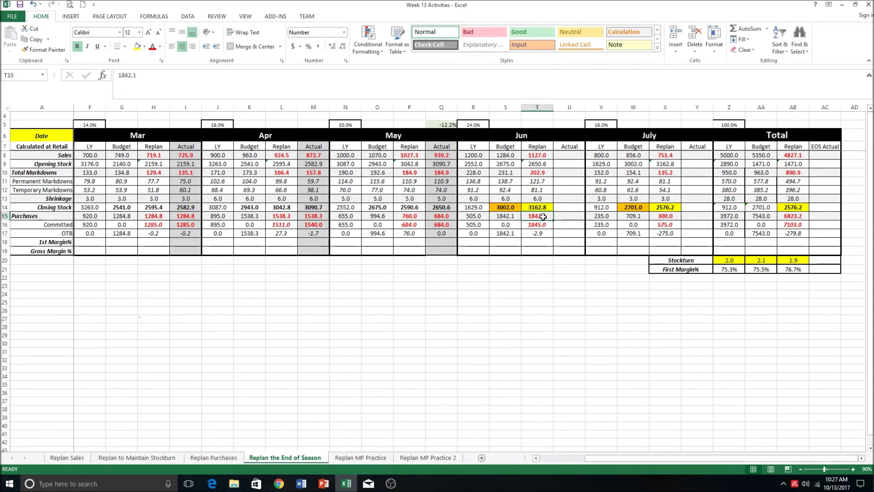
text(1500)
key(Return)
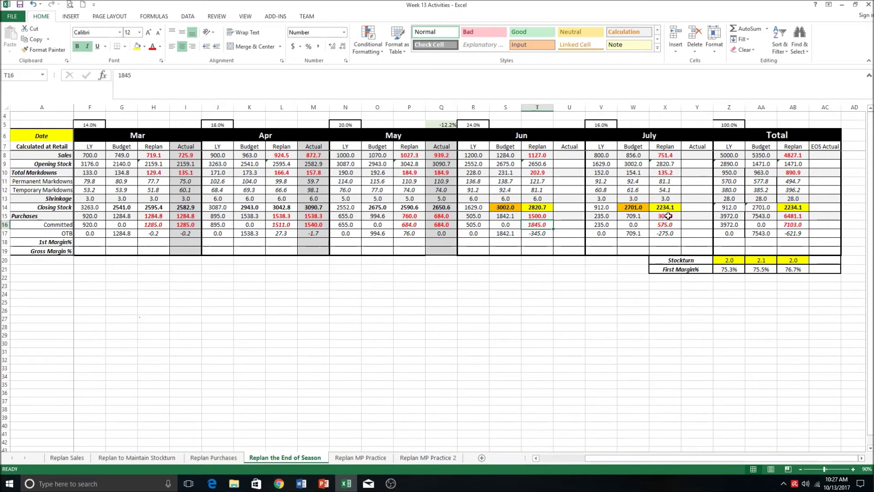
Revise June's replanned purchases through trial values to 1290, bringing replan stockturn to 2.1.
key(Up)
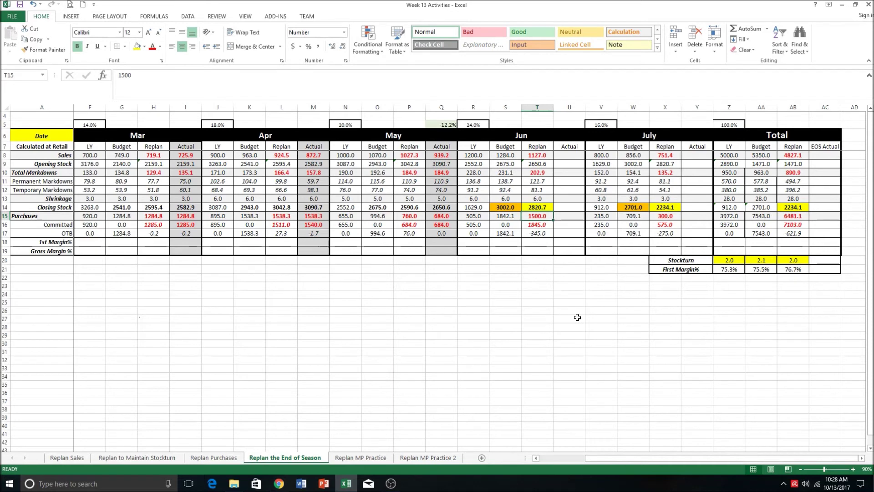
text(1250)
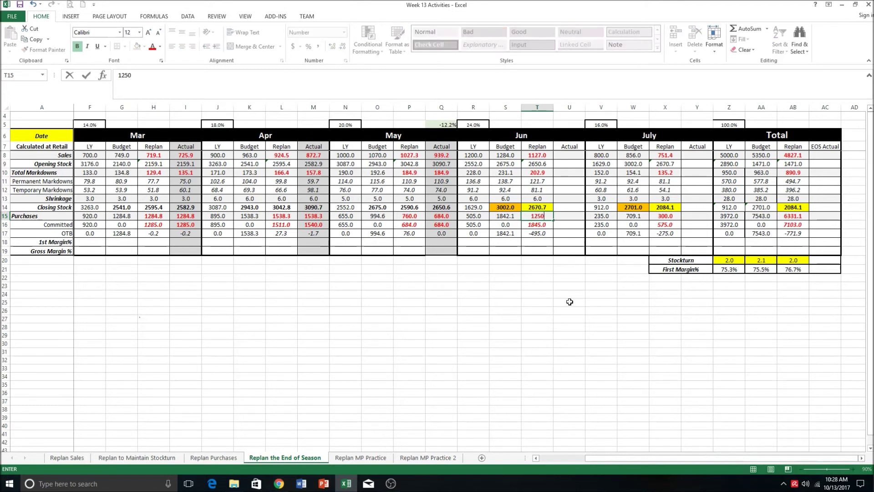
key(BackSpace)
key(BackSpace)
text(6)
text(0)
key(Return)
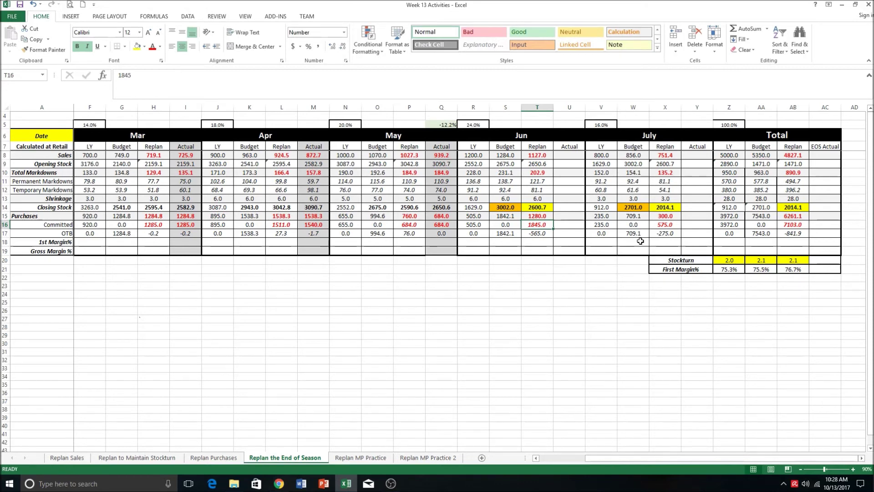
key(Up)
text(1290)
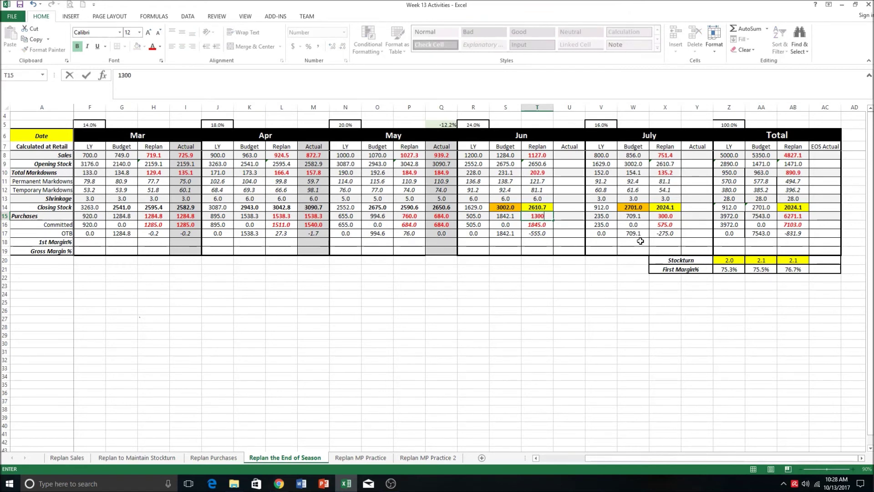
key(Return)
key(Up)
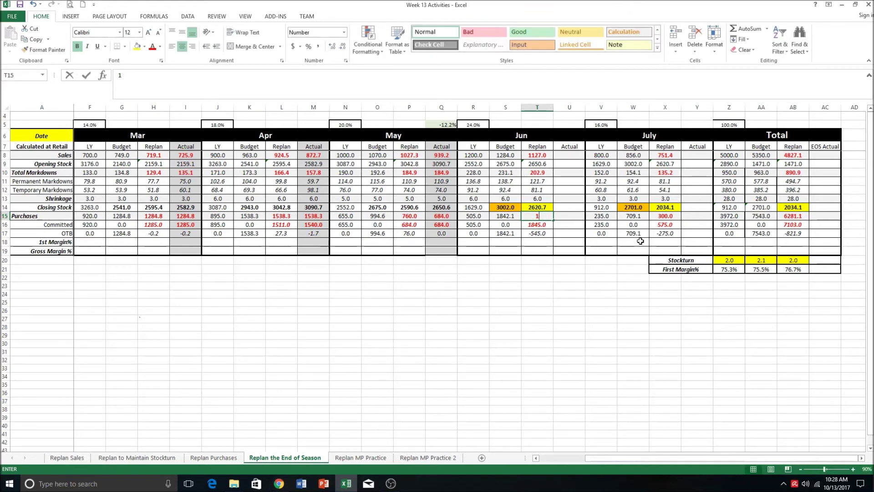
text(1290)
key(Return)
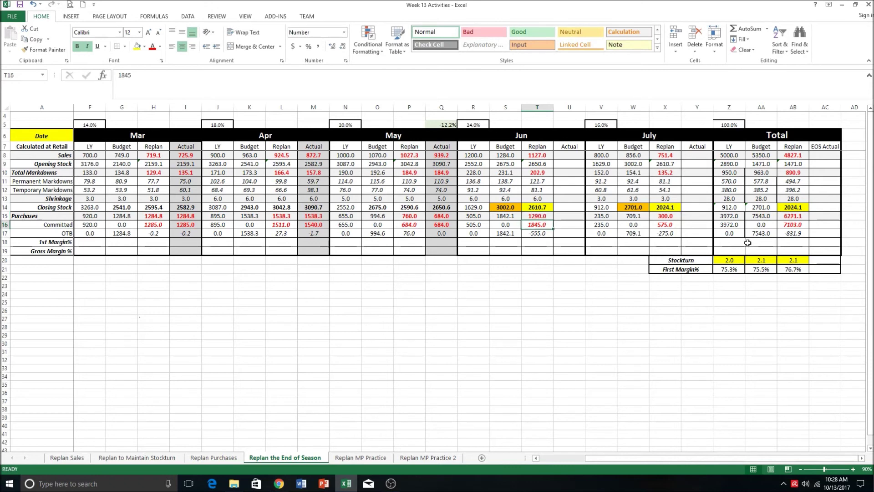
click(796, 258)
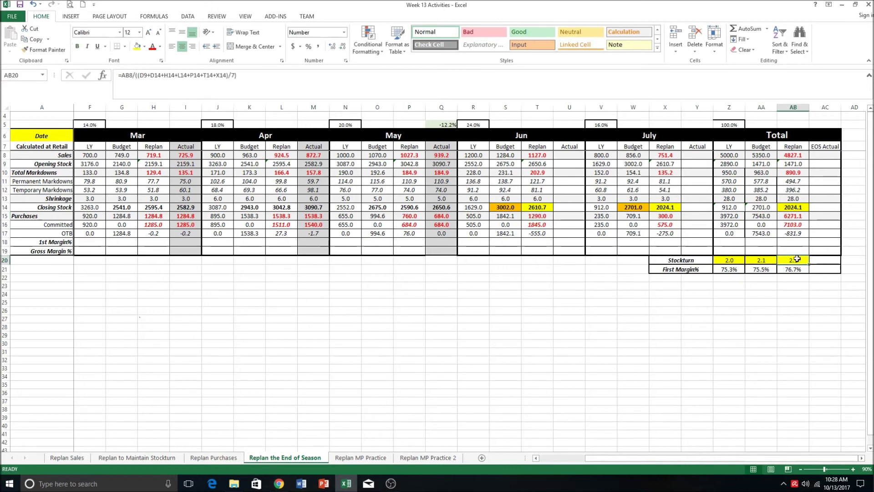
click(538, 217)
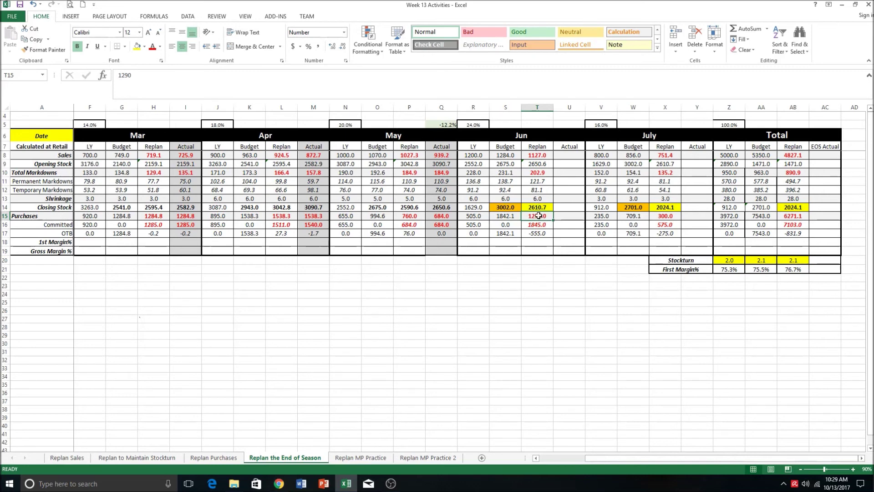
click(666, 216)
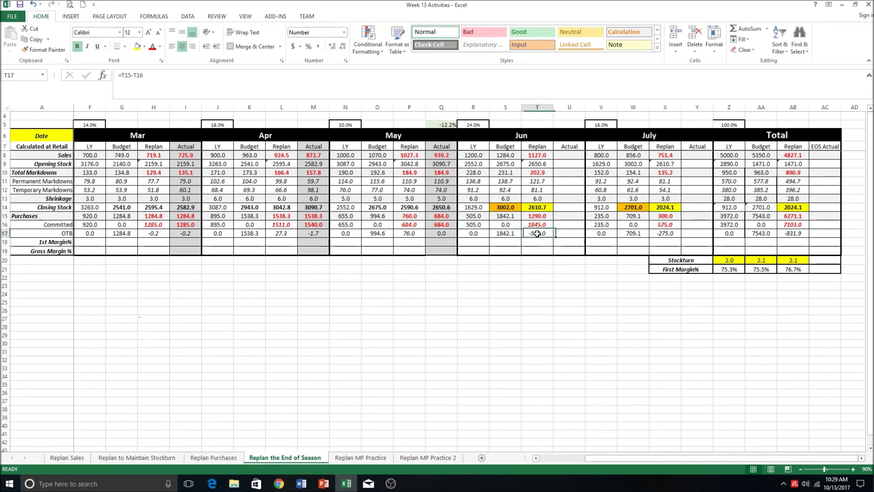
click(537, 234)
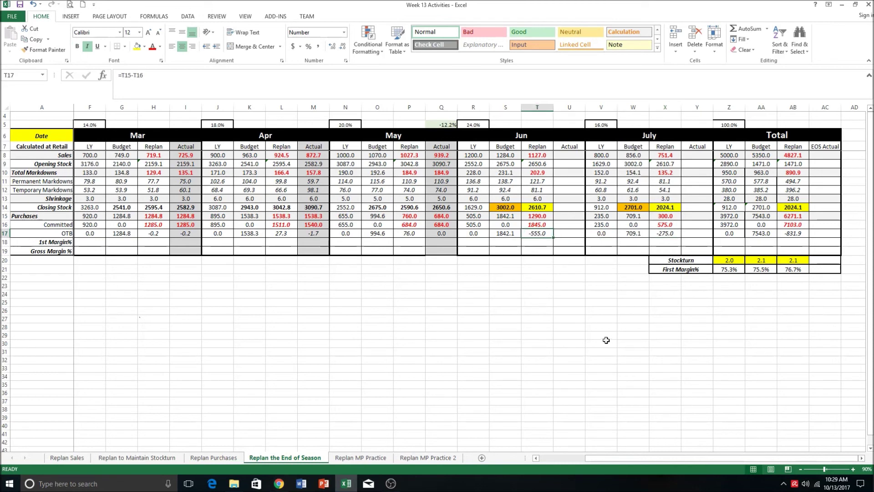
click(502, 310)
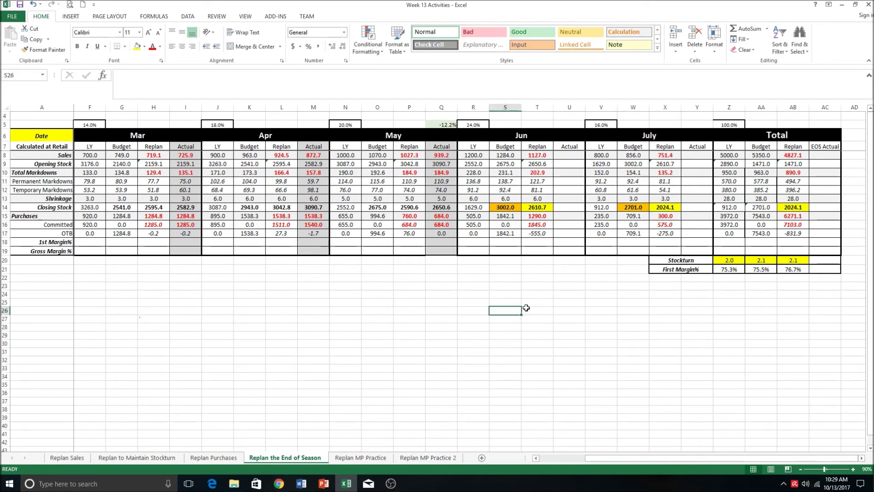
Enter 555 under June and 275 under July, each shown with one decimal.
click(536, 287)
text(555)
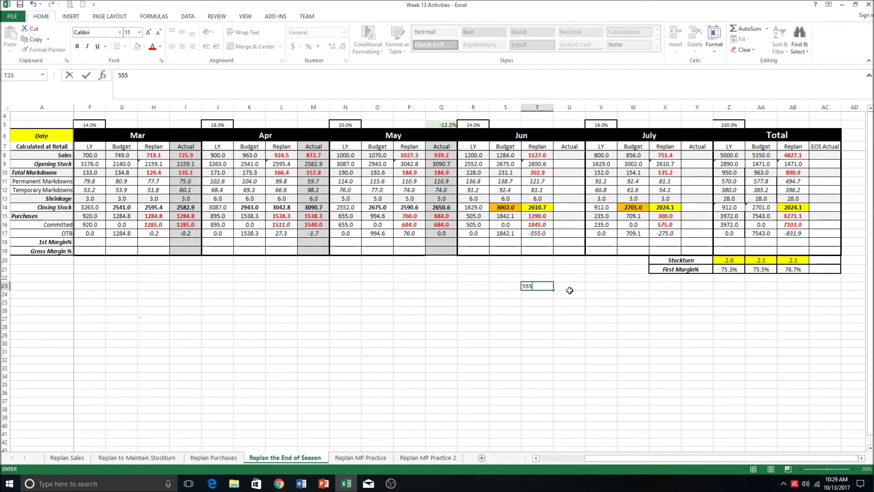
key(Return)
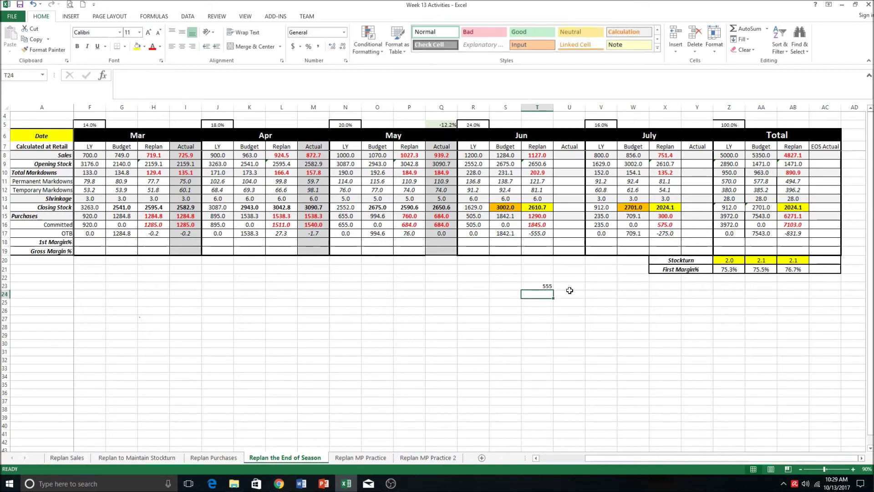
click(545, 287)
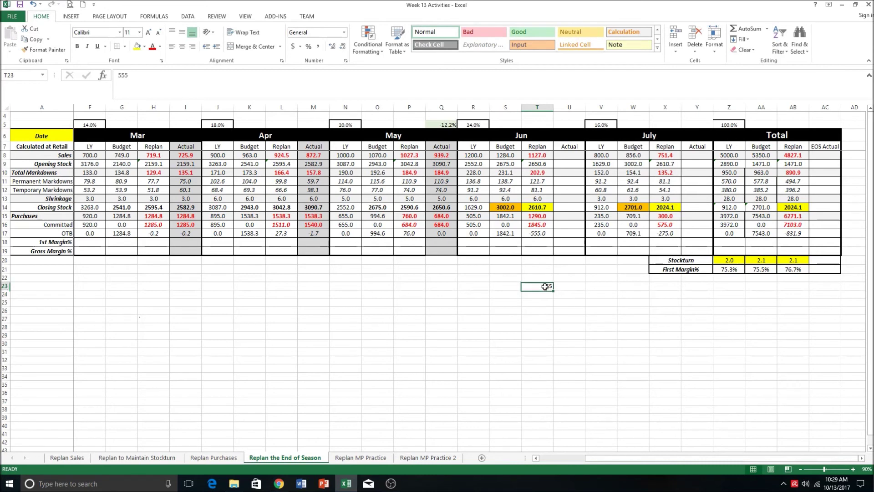
click(331, 46)
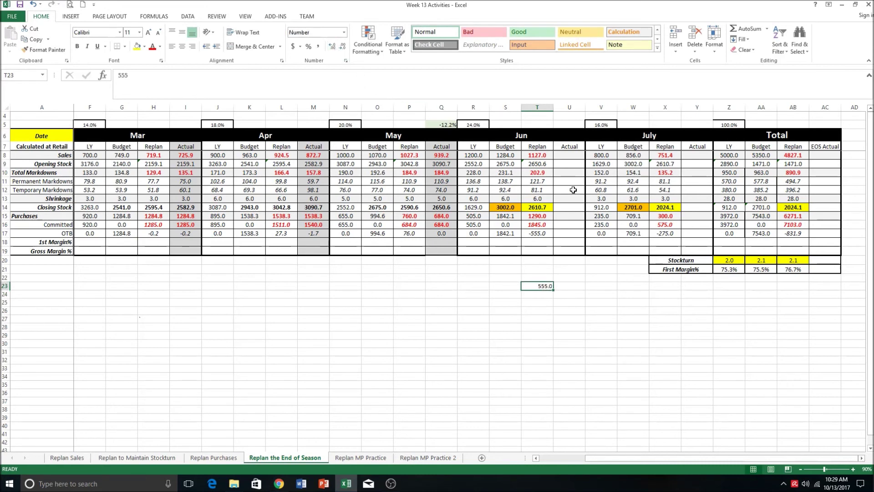
click(668, 287)
text(275)
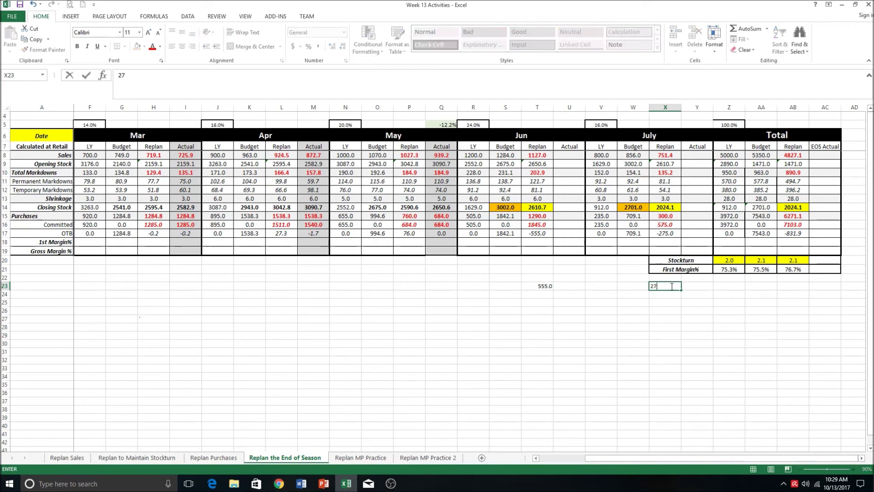
click(672, 286)
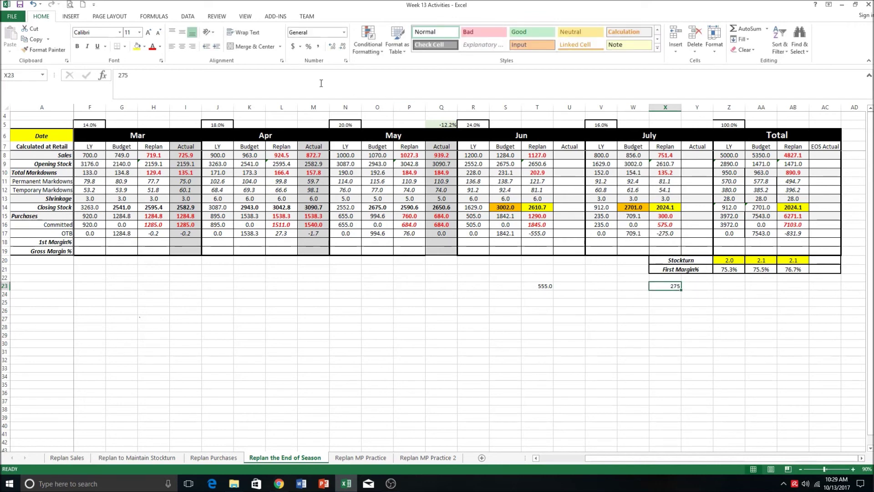
click(333, 47)
Sum the two figures with =T23+X23 beside them, giving 830.0.
click(699, 287)
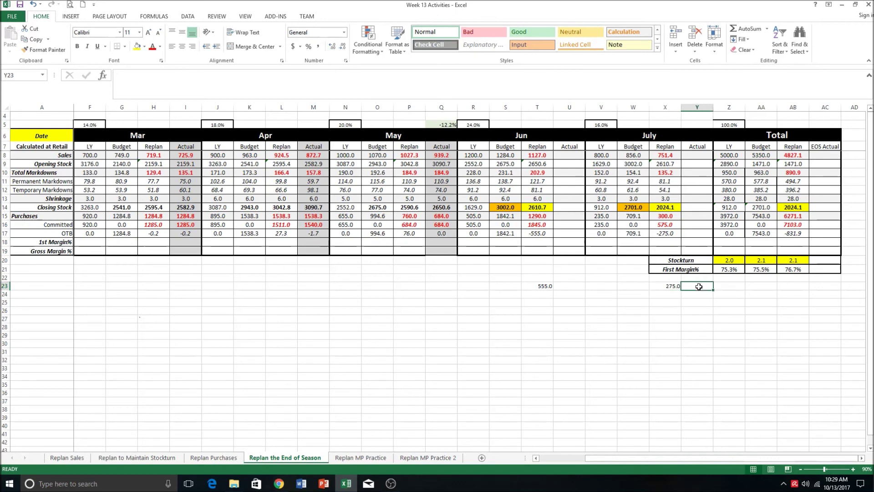
text(=)
click(547, 285)
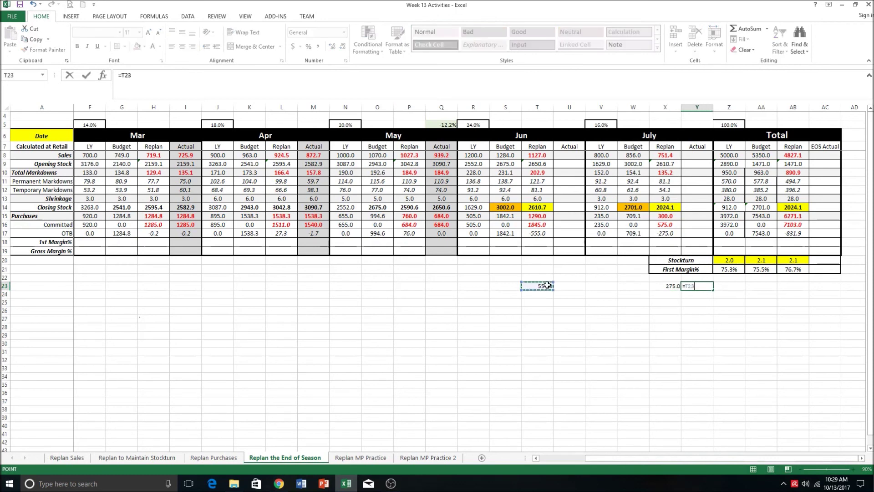
text(+)
click(668, 286)
key(Return)
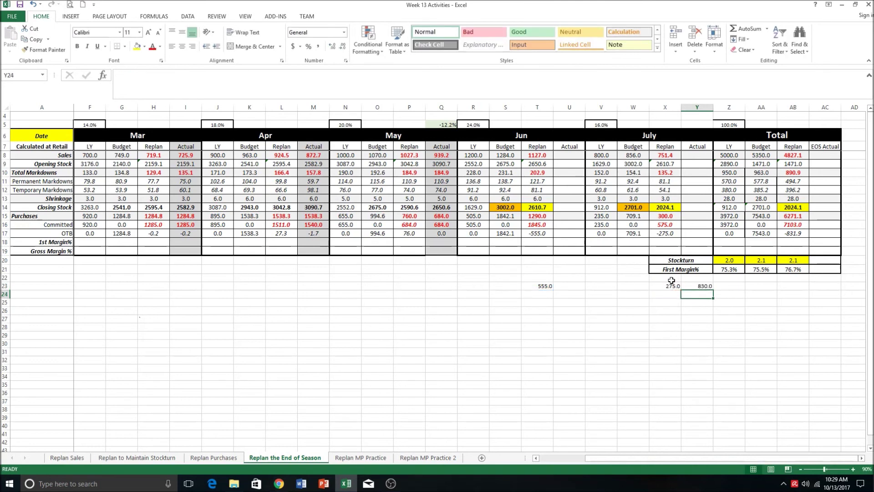
key(Up)
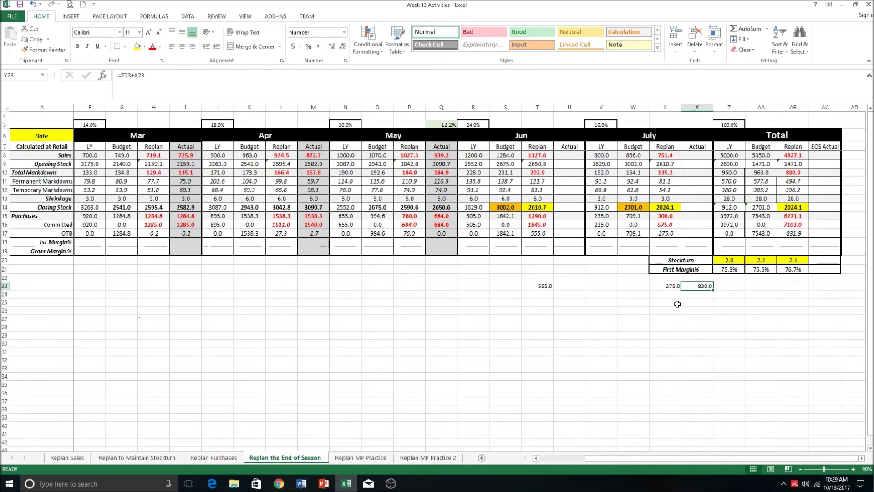
click(541, 286)
Inspect the June and July open-to-buy calculations.
click(669, 289)
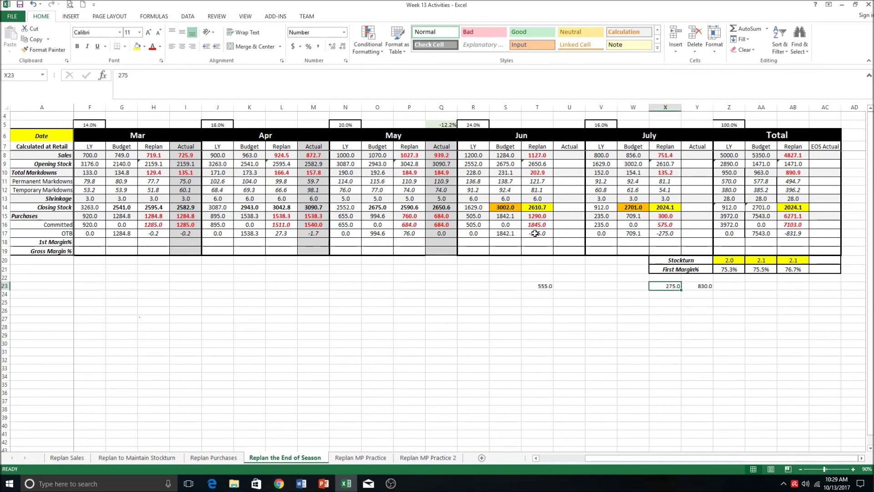
click(536, 233)
click(673, 232)
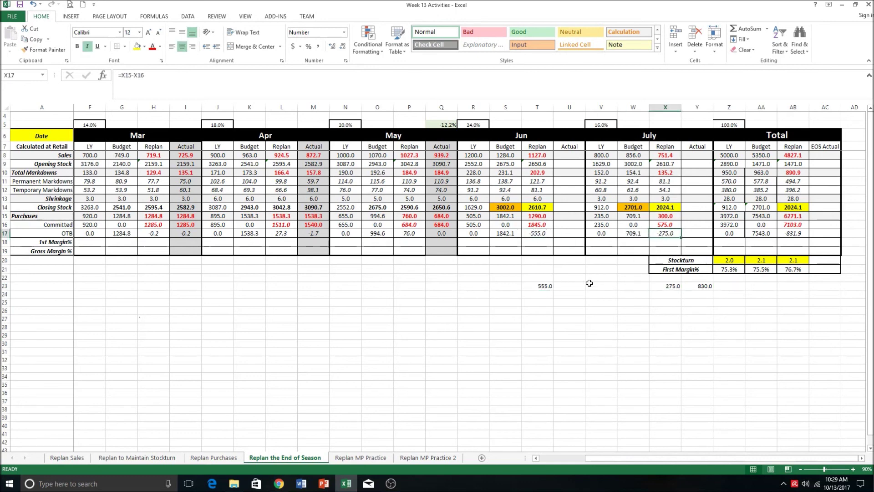
Enter 1290 as June's and 300 as July's replan commitments, zeroing both open-to-buy cells.
click(538, 225)
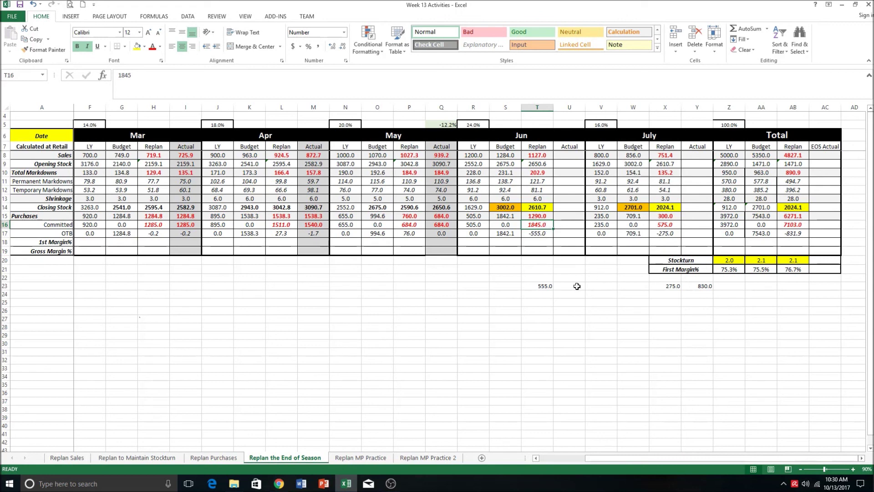
text(1290)
key(Return)
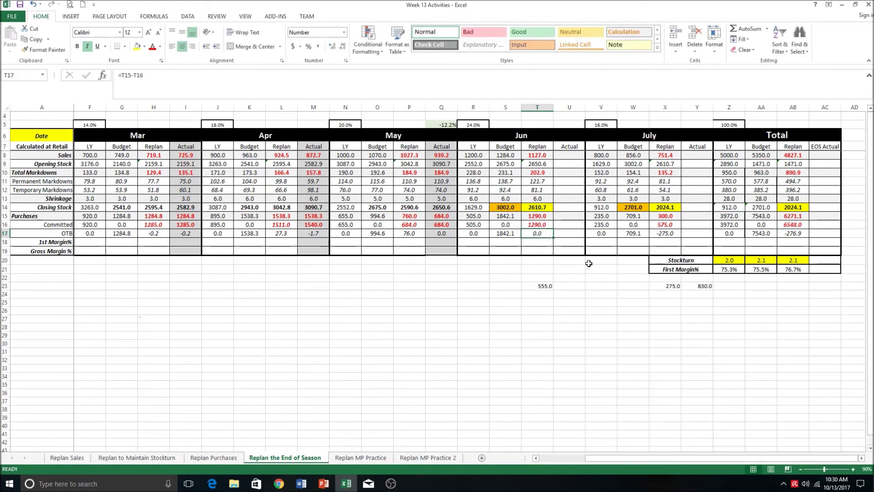
click(672, 225)
text(300)
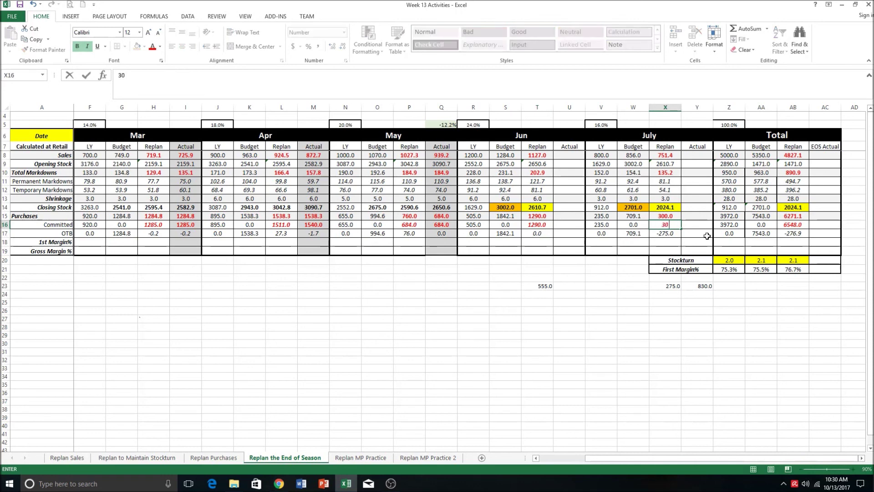
key(Return)
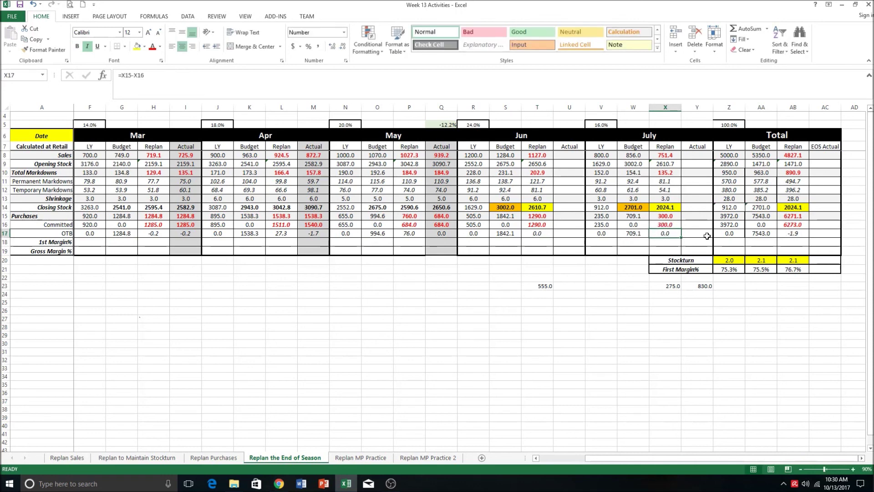
click(540, 224)
click(663, 225)
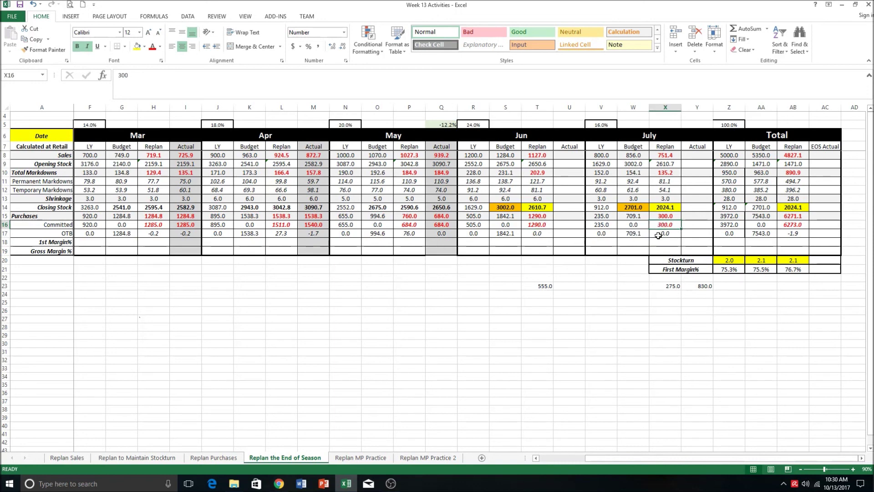
click(542, 288)
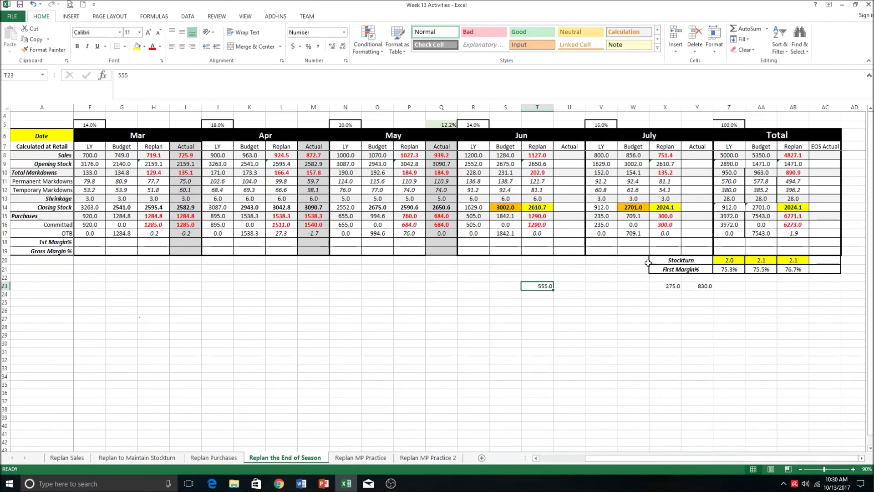
click(665, 286)
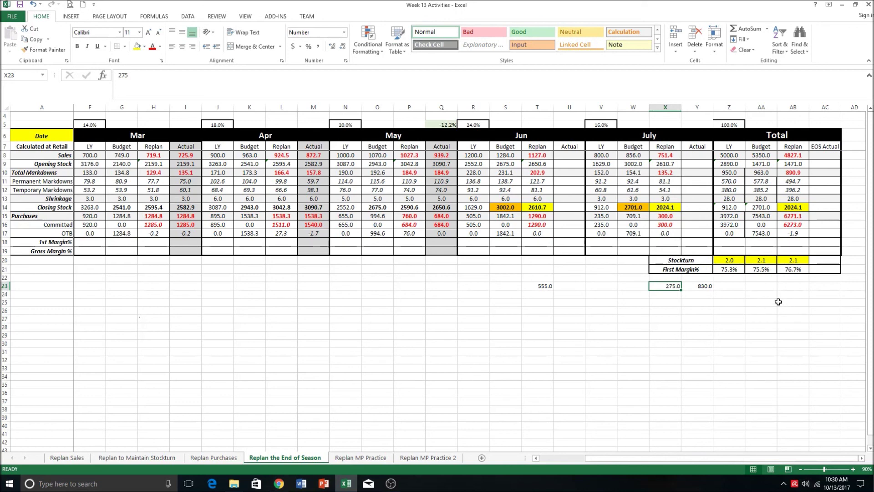
click(788, 259)
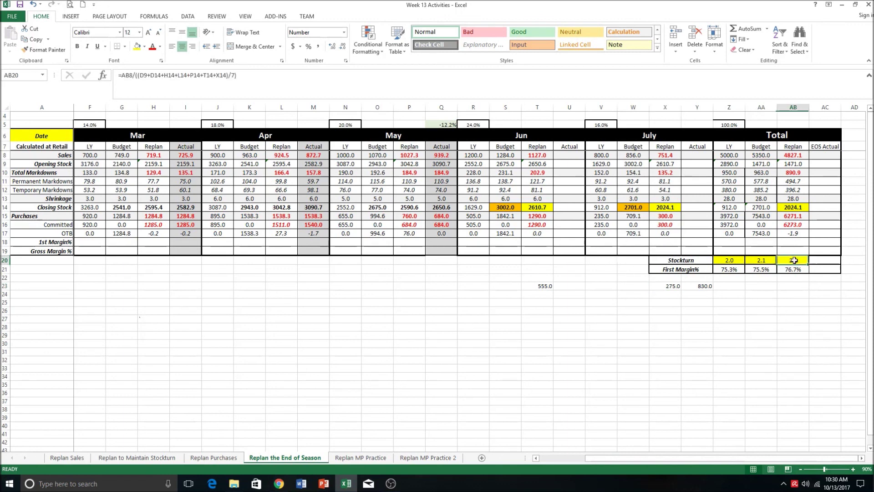
click(592, 322)
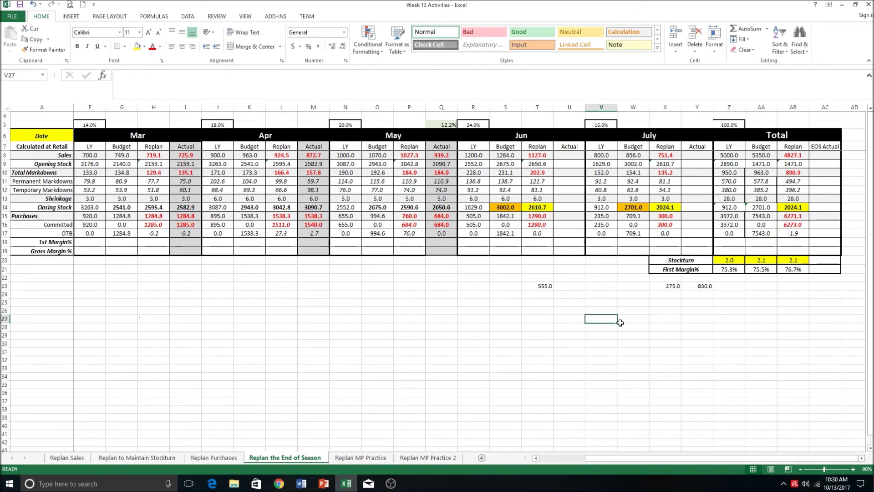